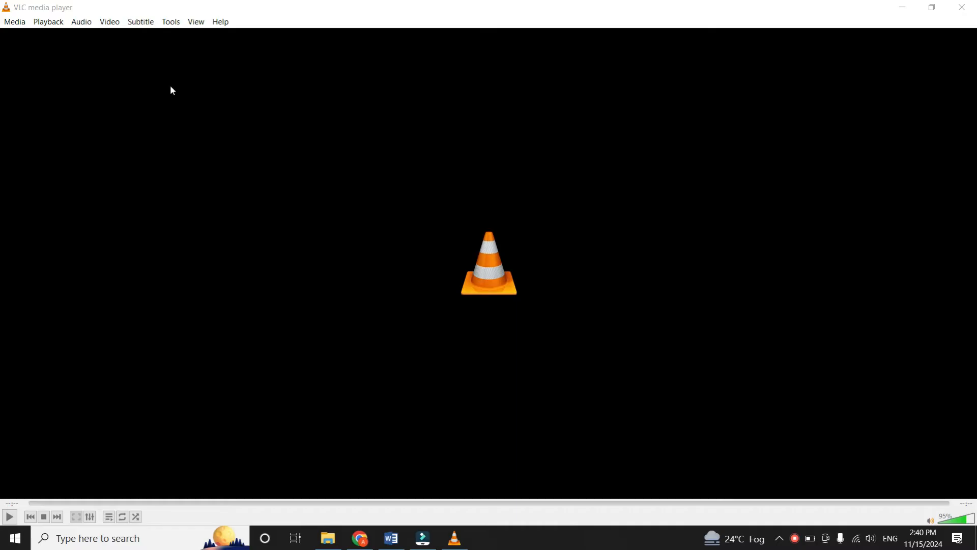
Step: Bring up Preferences from the Tools menu, widen the window and switch Show settings to All
{"action": "left_click", "coordinate": [170, 23]}
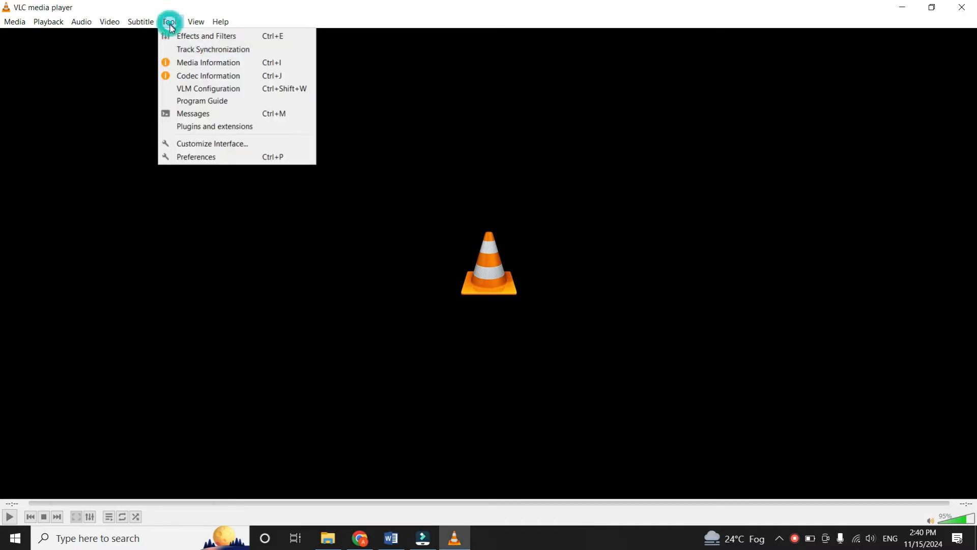
{"action": "left_click", "coordinate": [196, 156]}
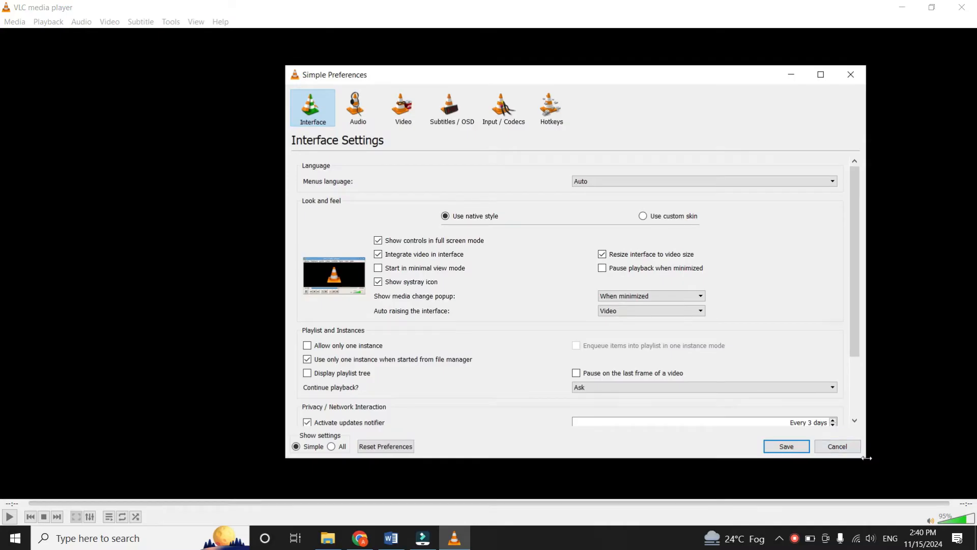
{"action": "left_click_drag", "start_coordinate": [867, 458], "coordinate": [894, 458]}
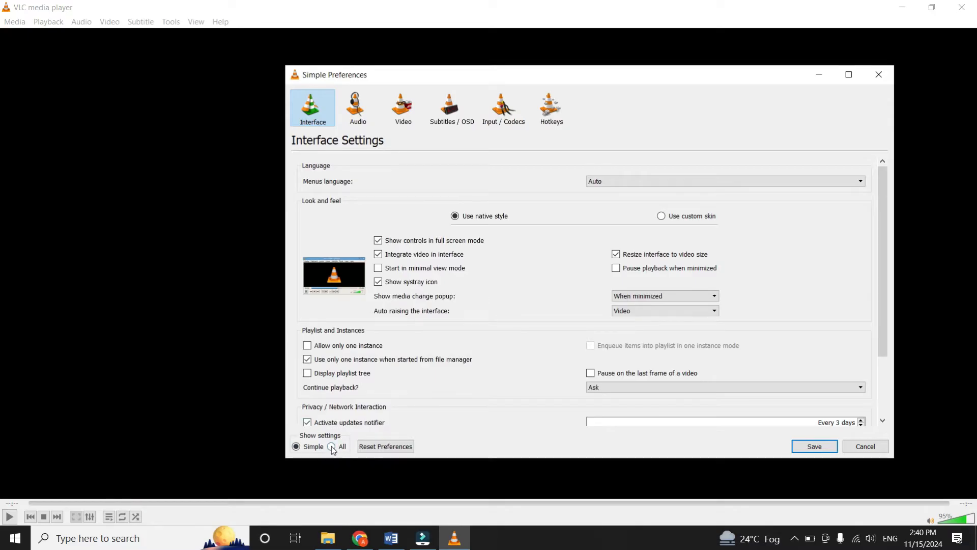
{"action": "left_click", "coordinate": [331, 446]}
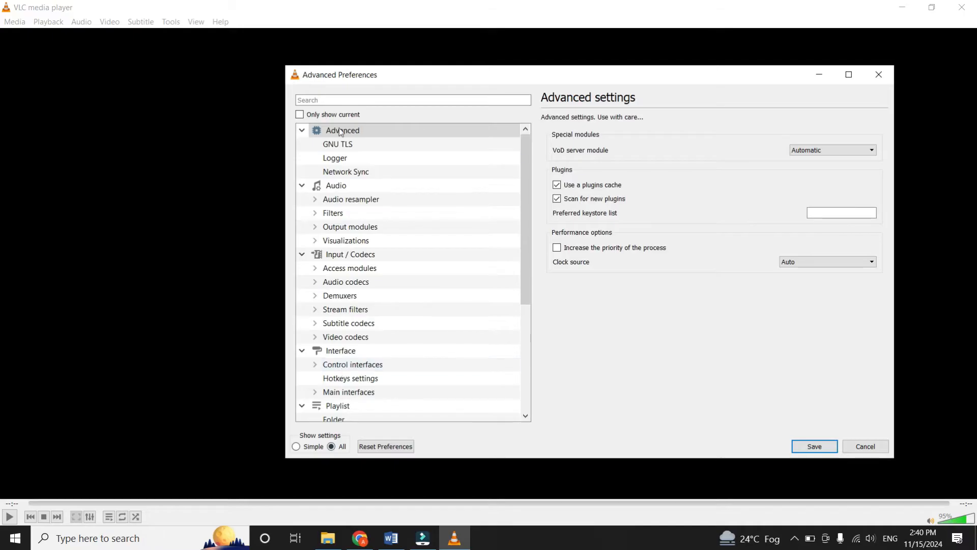
Step: In Input / Codecs, keep Preferred video resolution on Best available
{"action": "left_click", "coordinate": [350, 254]}
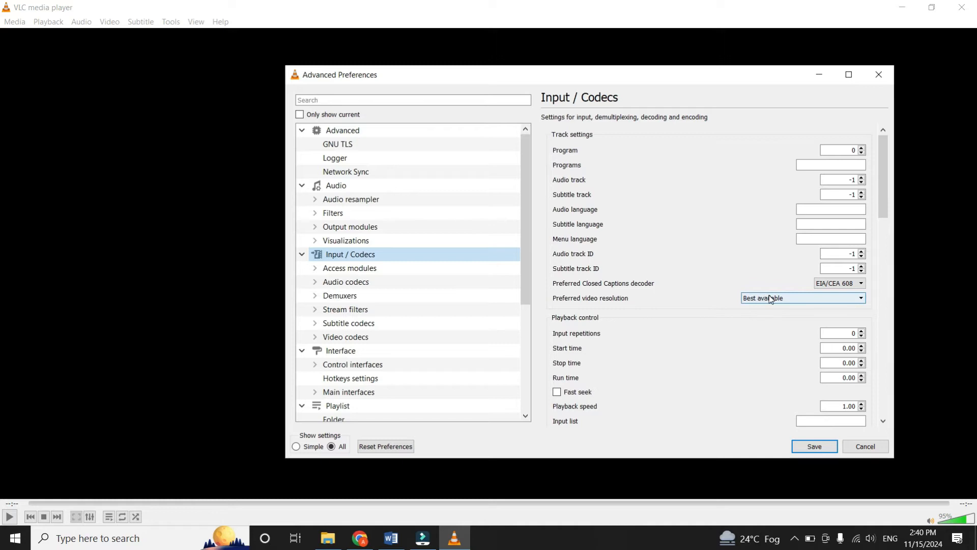
{"action": "left_click", "coordinate": [752, 297]}
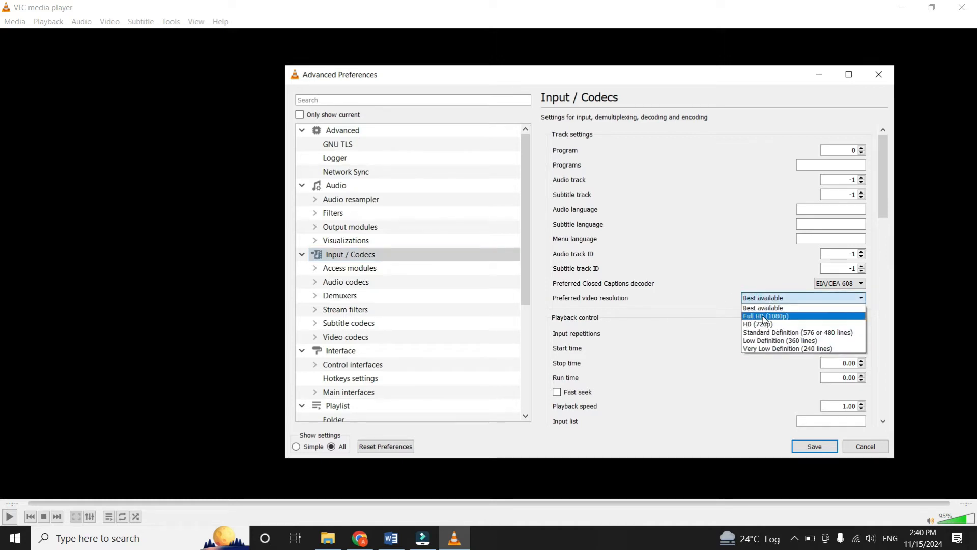
{"action": "left_click", "coordinate": [764, 307]}
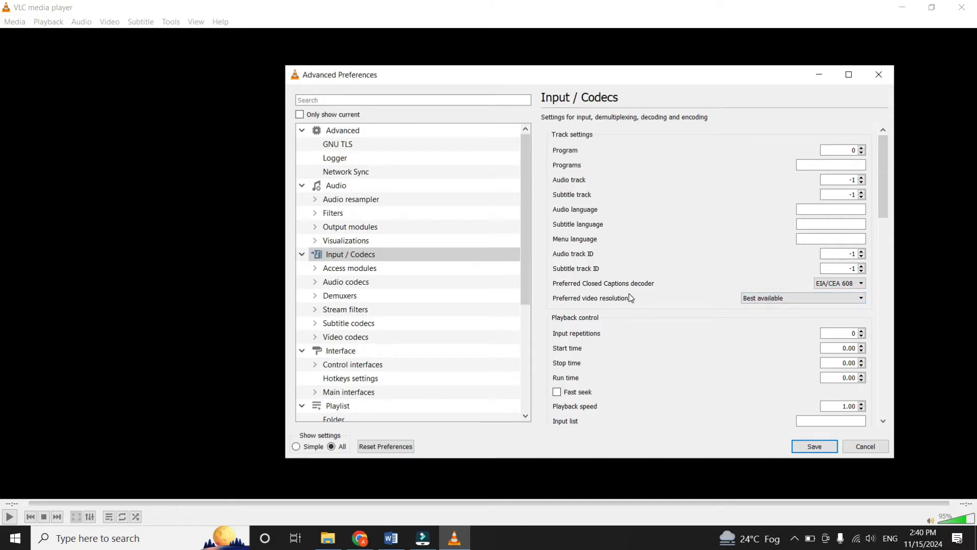
{"action": "scroll", "coordinate": [695, 239], "scroll_direction": "down", "scroll_amount": 3}
{"action": "scroll", "coordinate": [695, 239], "scroll_direction": "down", "scroll_amount": 3}
{"action": "scroll", "coordinate": [695, 240], "scroll_direction": "down", "scroll_amount": 4}
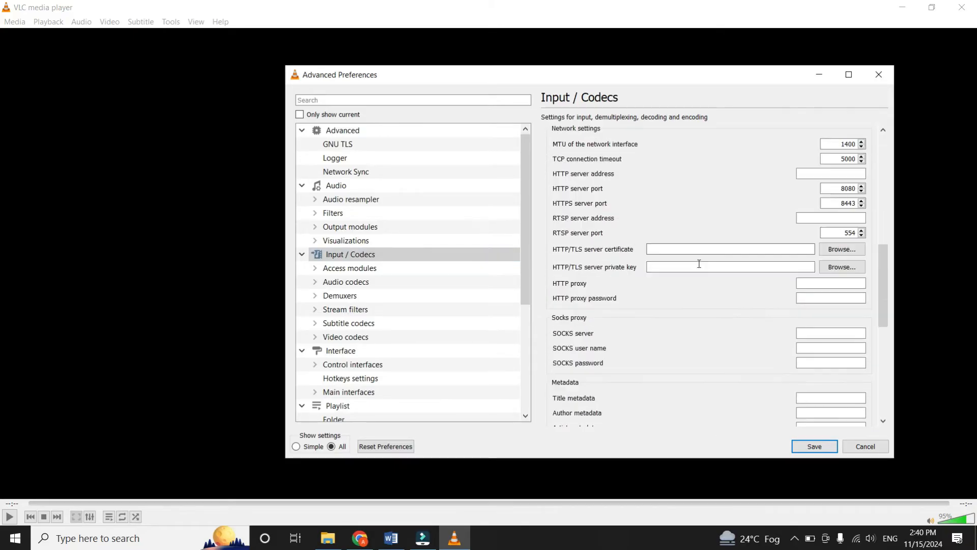
{"action": "scroll", "coordinate": [696, 239], "scroll_direction": "down", "scroll_amount": 3}
{"action": "scroll", "coordinate": [696, 239], "scroll_direction": "down", "scroll_amount": 3}
{"action": "scroll", "coordinate": [659, 327], "scroll_direction": "down", "scroll_amount": 3}
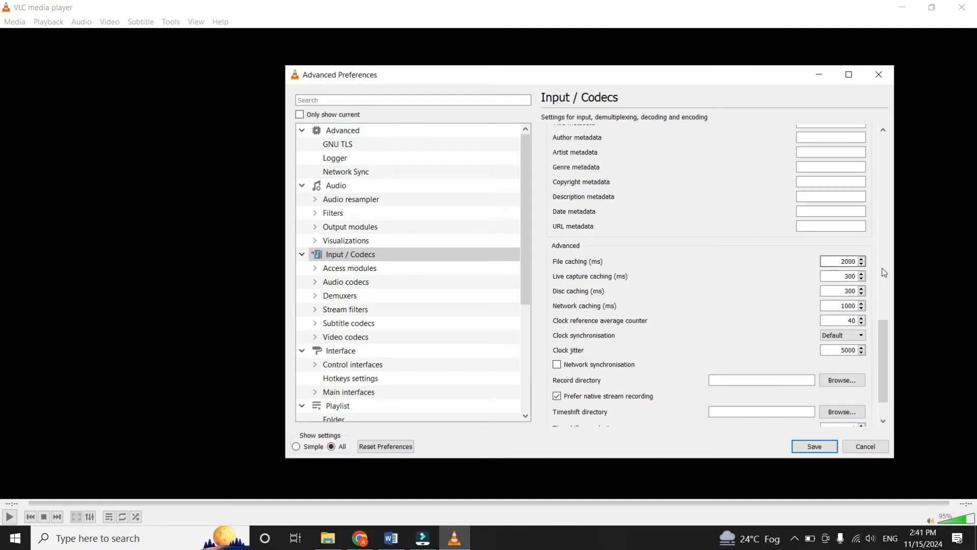
Step: Set File caching in the advanced input settings to 2000 ms
{"action": "left_click", "coordinate": [840, 262]}
{"action": "left_click", "coordinate": [756, 263]}
Step: Under Input / Codecs > Video codecs > FFmpeg, set the decoder Threads value to 2
{"action": "double_click", "coordinate": [359, 255]}
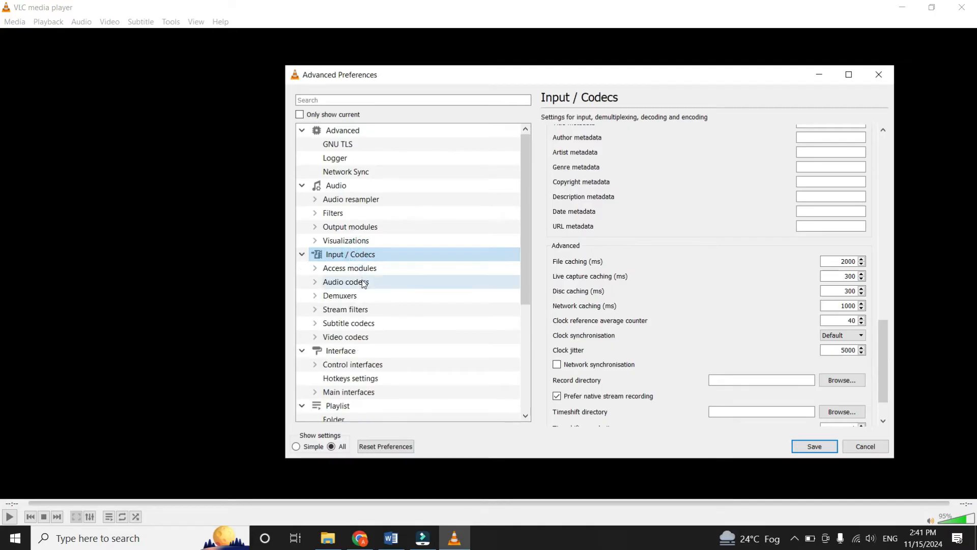
{"action": "left_click", "coordinate": [356, 337]}
{"action": "double_click", "coordinate": [356, 337]}
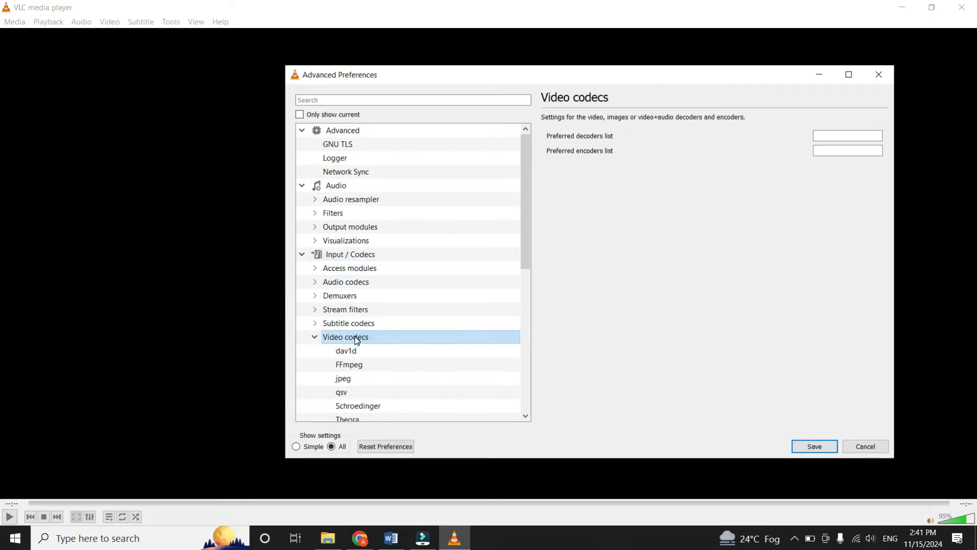
{"action": "scroll", "coordinate": [356, 339], "scroll_direction": "down", "scroll_amount": 1}
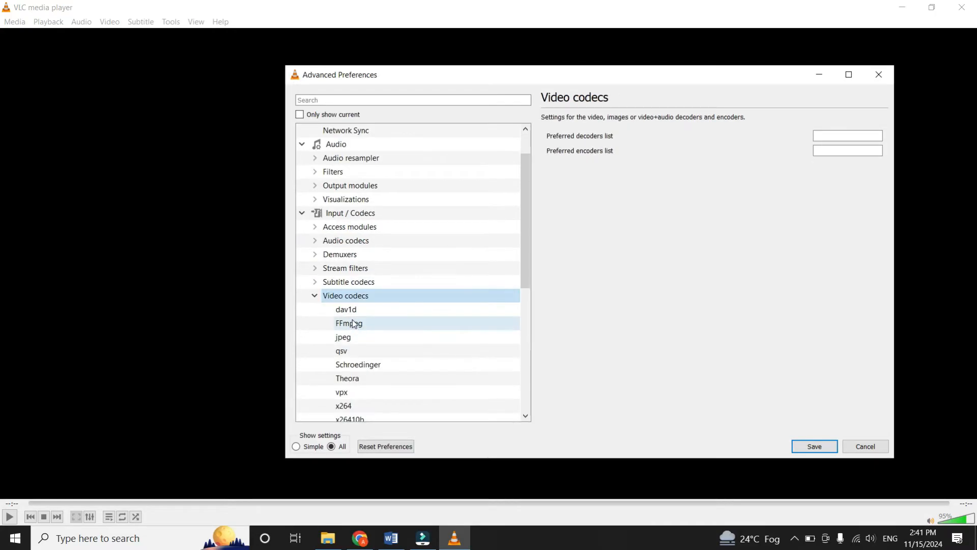
{"action": "left_click", "coordinate": [354, 324]}
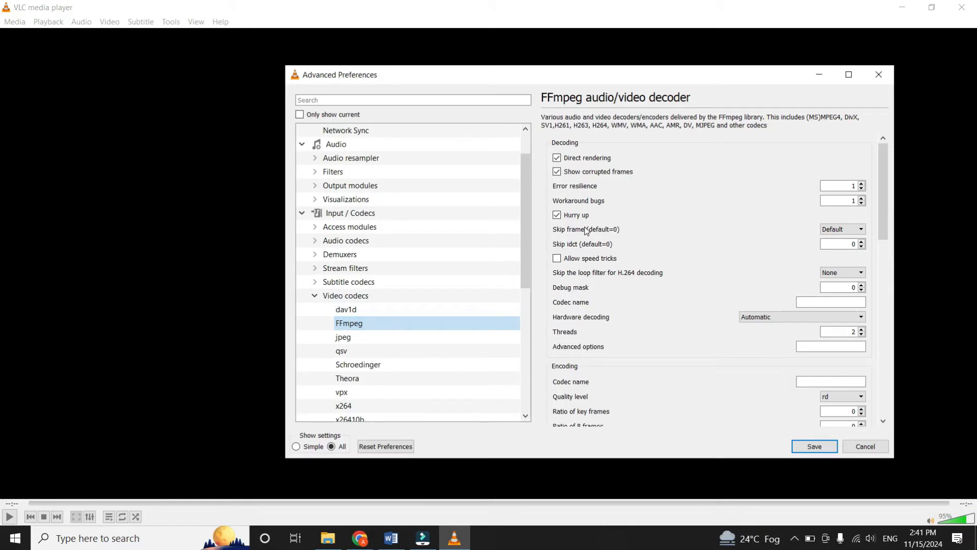
{"action": "left_click", "coordinate": [848, 331]}
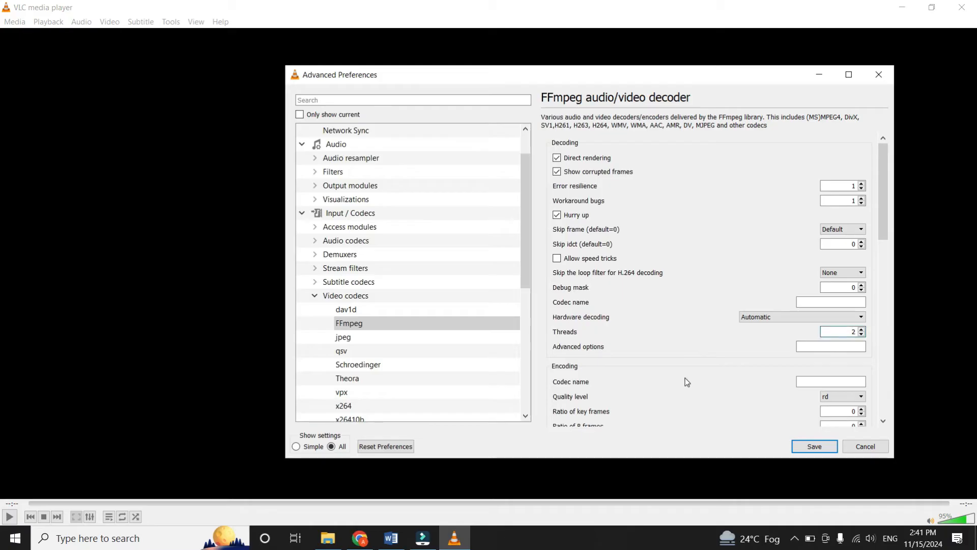
{"action": "scroll", "coordinate": [447, 313], "scroll_direction": "down", "scroll_amount": 1}
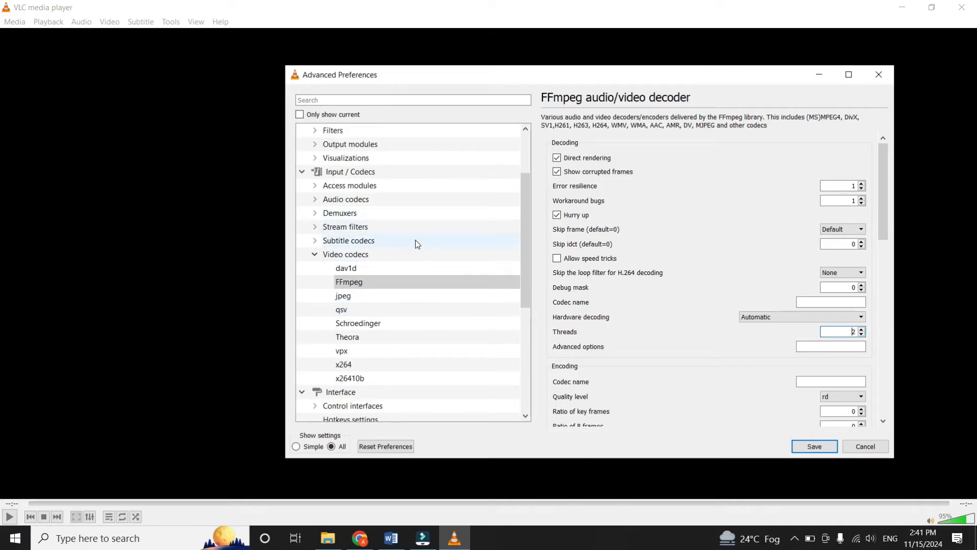
{"action": "scroll", "coordinate": [405, 245], "scroll_direction": "down", "scroll_amount": 5}
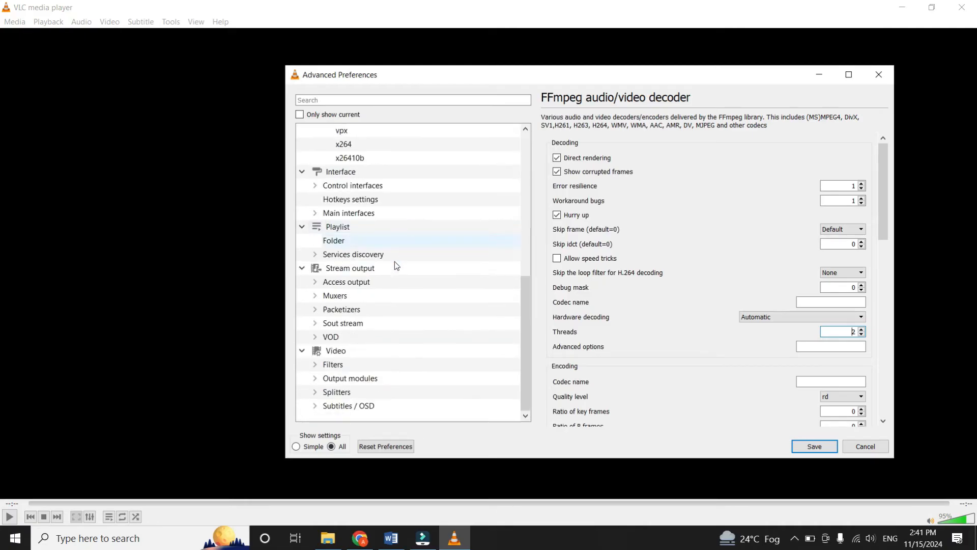
Step: Under Video > Output modules, leave the video output module on Automatic and save the preferences
{"action": "left_click", "coordinate": [336, 350]}
{"action": "left_click", "coordinate": [350, 378]}
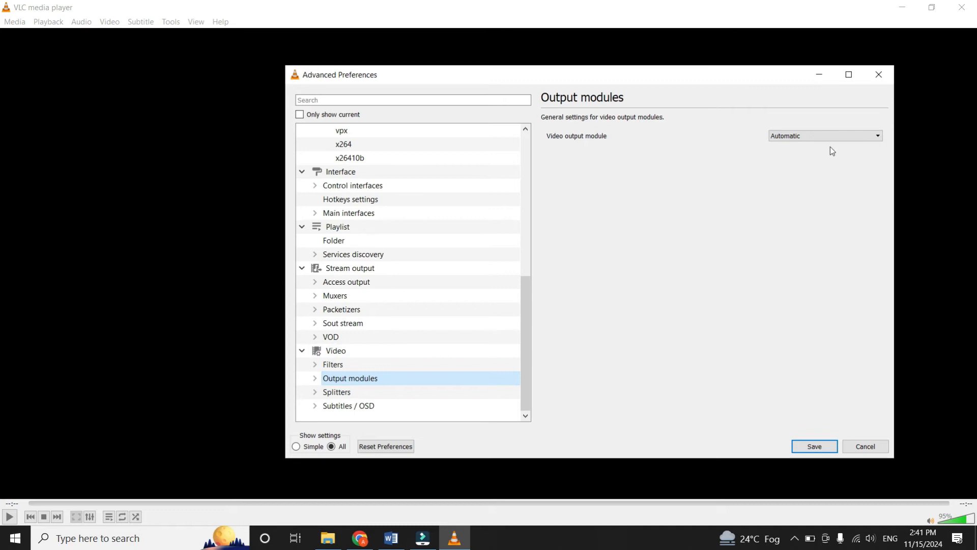
{"action": "left_click", "coordinate": [805, 139]}
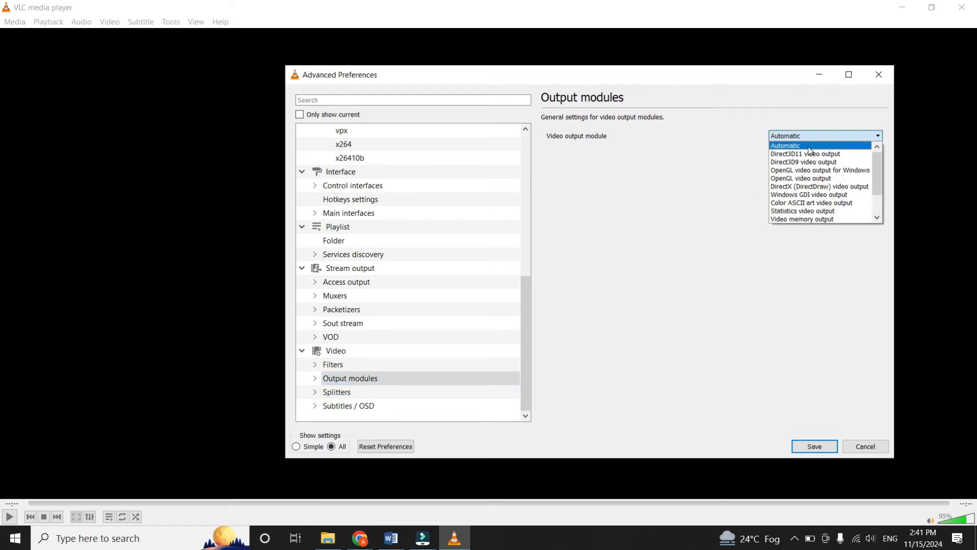
{"action": "left_click", "coordinate": [808, 146]}
{"action": "left_click", "coordinate": [804, 144]}
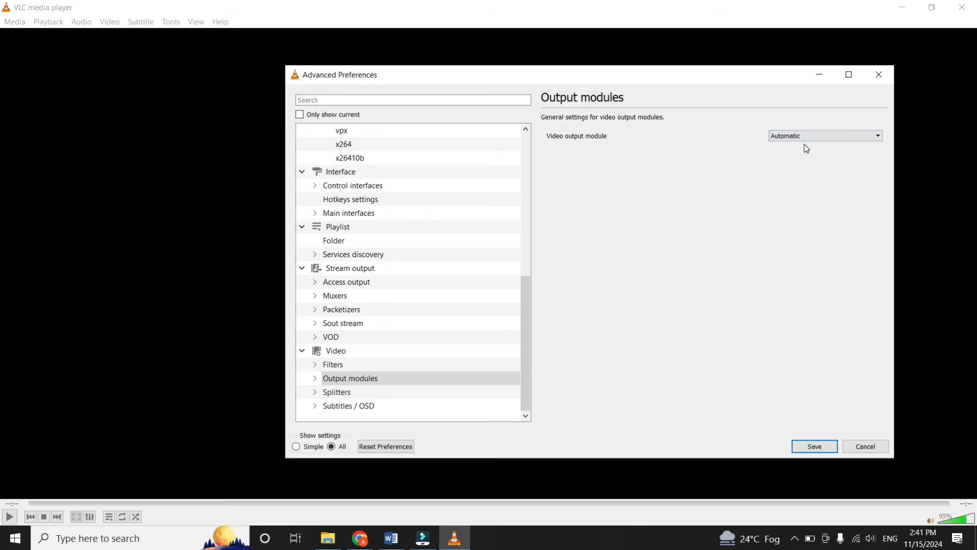
{"action": "left_click", "coordinate": [815, 447]}
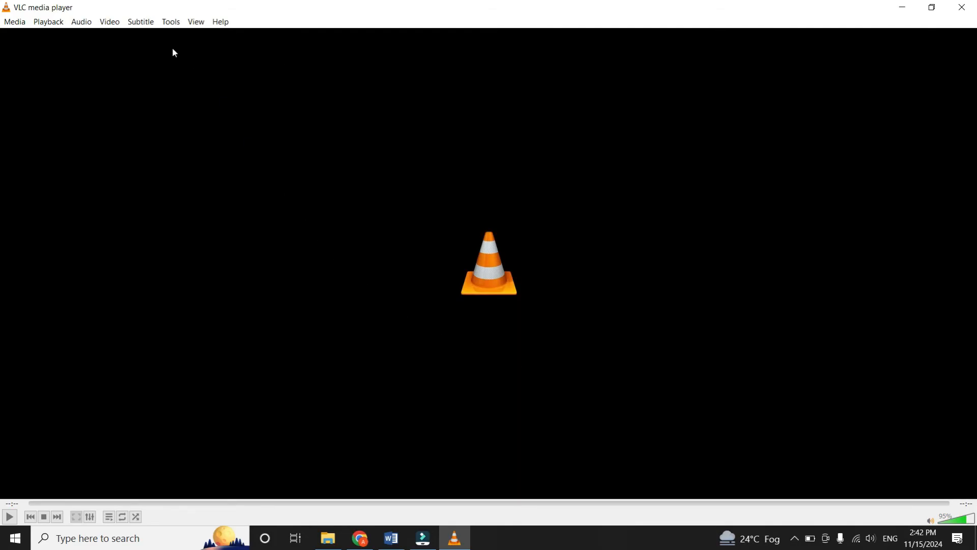
Step: In simple preferences Input / Codecs, try disabling hardware-accelerated decoding then set it back to Automatic
{"action": "left_click", "coordinate": [172, 21]}
{"action": "left_click", "coordinate": [185, 159]}
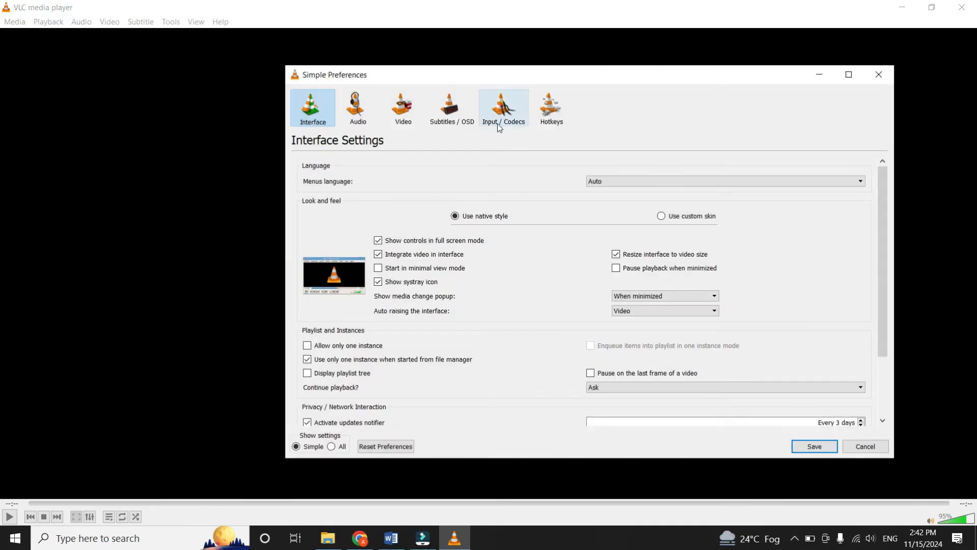
{"action": "left_click", "coordinate": [503, 107]}
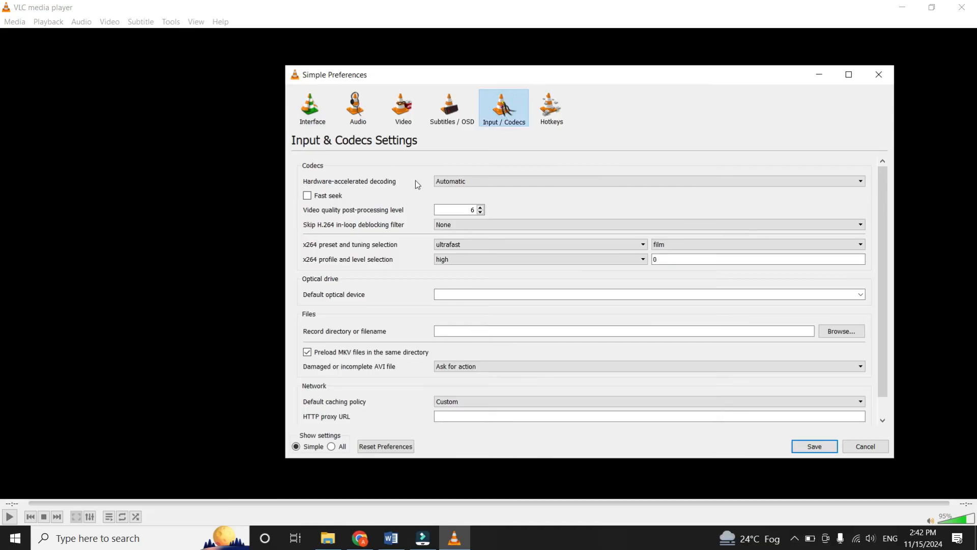
{"action": "left_click", "coordinate": [450, 182]}
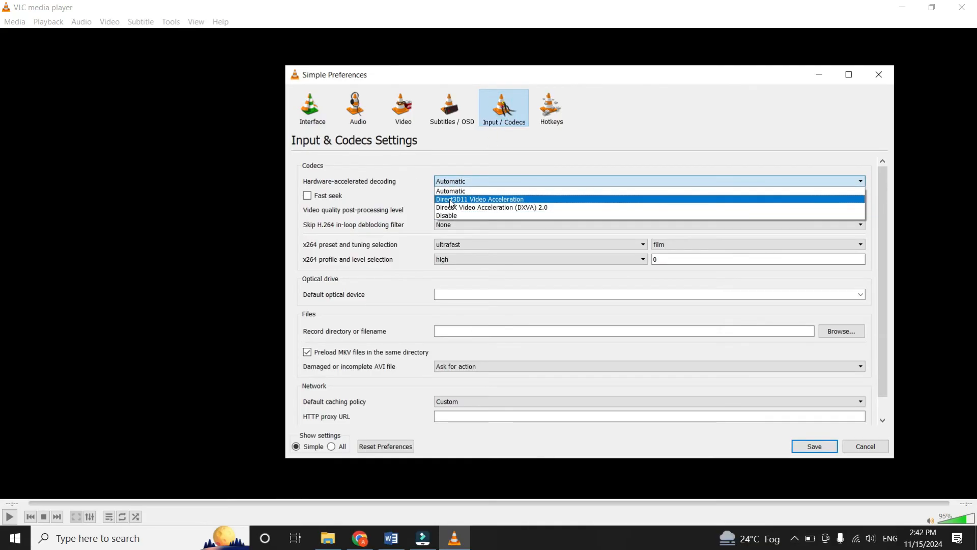
{"action": "left_click", "coordinate": [456, 215]}
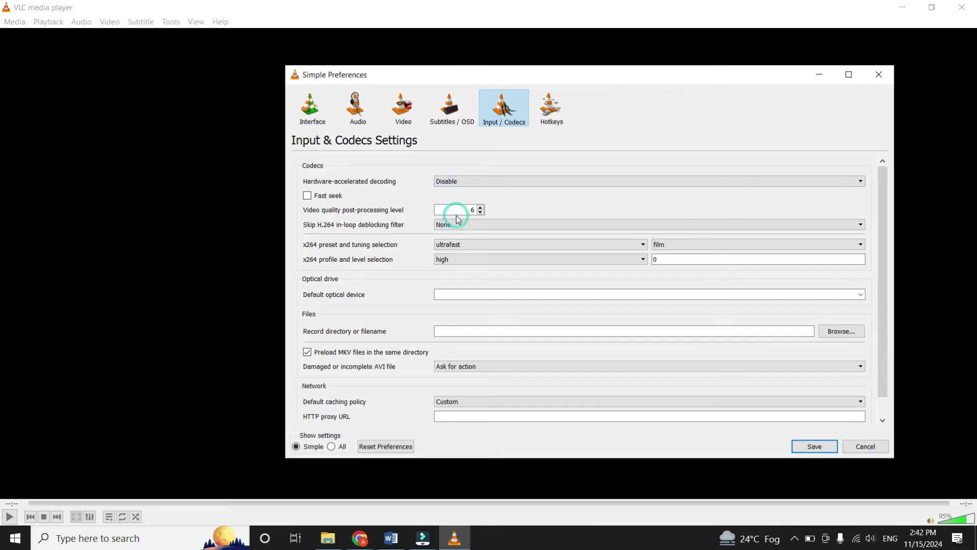
{"action": "left_click", "coordinate": [455, 182]}
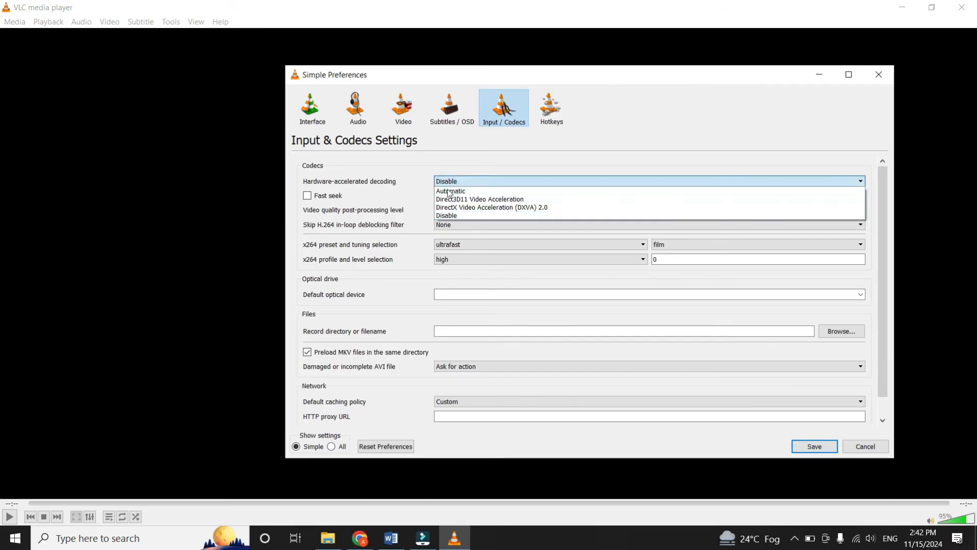
{"action": "left_click", "coordinate": [447, 186]}
{"action": "left_click", "coordinate": [452, 171]}
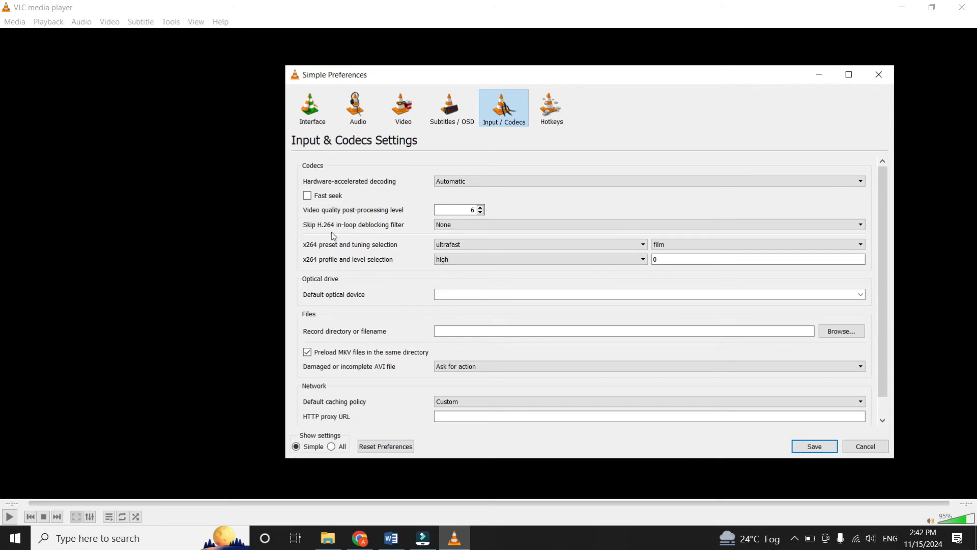
Step: Set Skip H.264 in-loop deblocking filter to All
{"action": "left_click", "coordinate": [450, 227]}
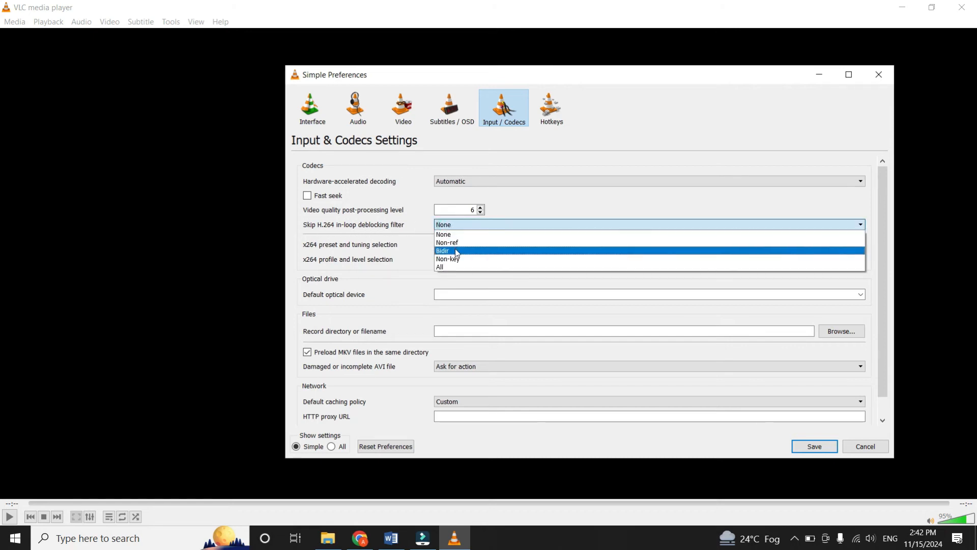
{"action": "left_click", "coordinate": [452, 266]}
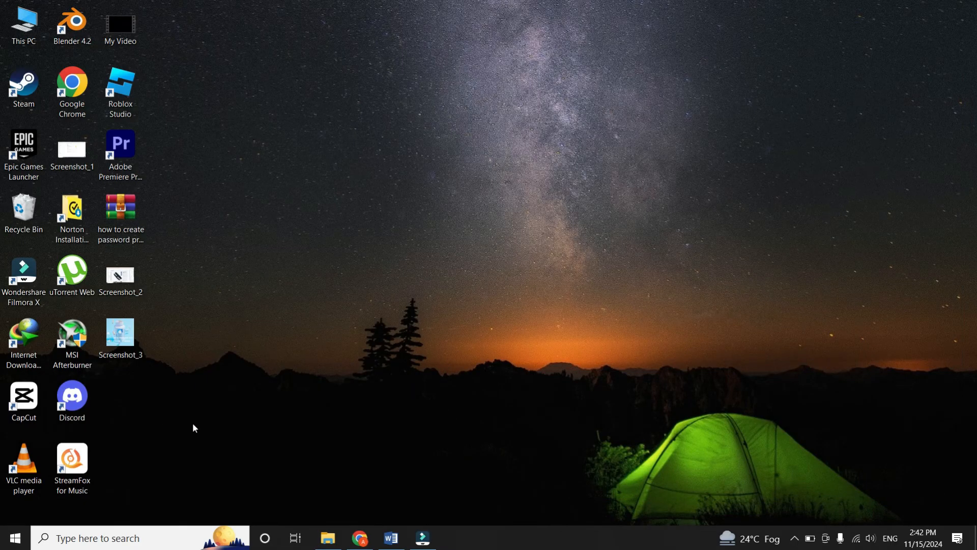
Step: Glance at the Start menu power options, dismiss them and relaunch VLC from its desktop shortcut
{"action": "left_click", "coordinate": [15, 537]}
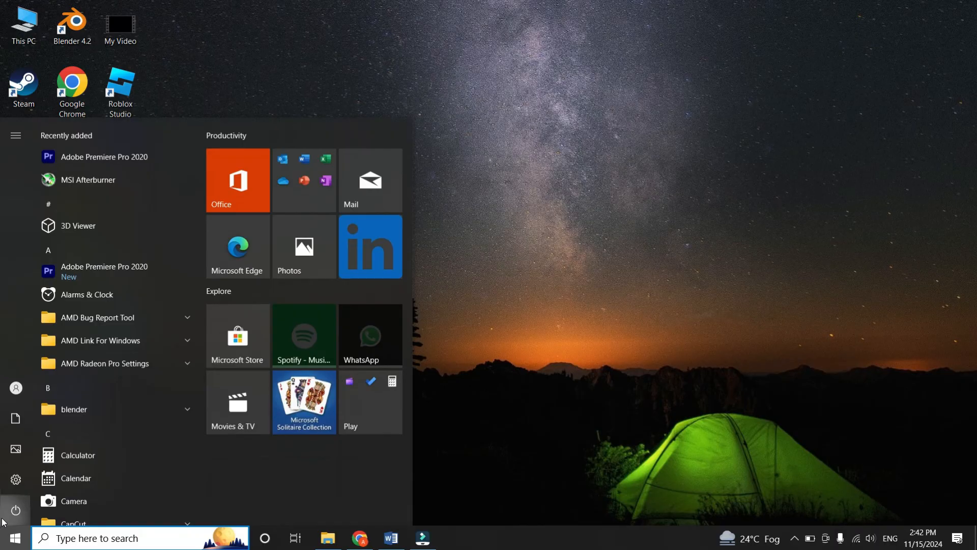
{"action": "left_click", "coordinate": [16, 510]}
{"action": "left_click", "coordinate": [496, 359]}
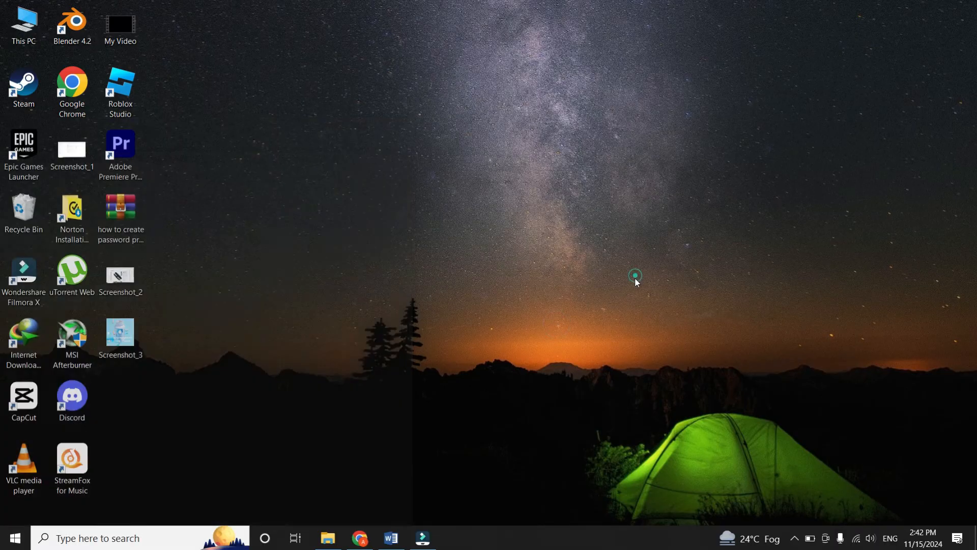
{"action": "double_click", "coordinate": [33, 467]}
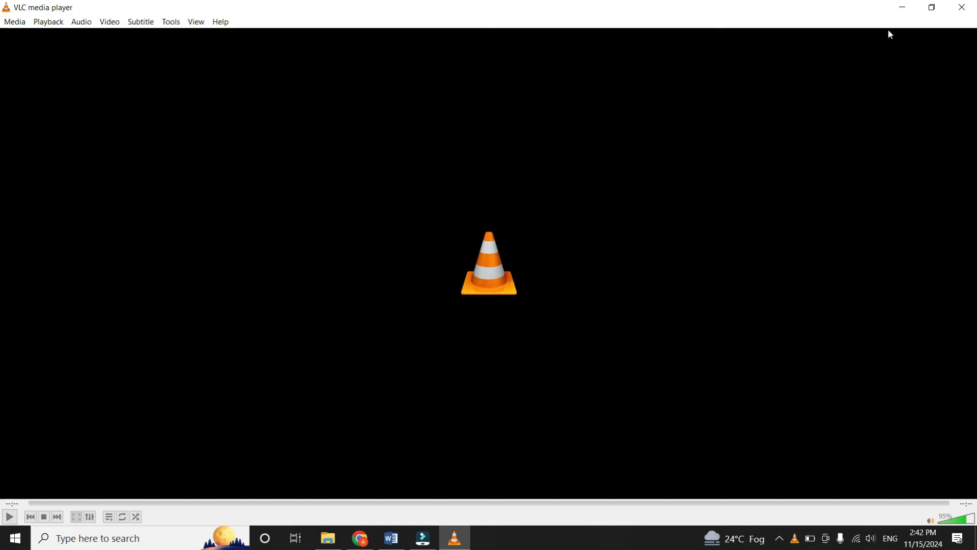
Step: Minimize the VLC window to show the desktop
{"action": "left_click", "coordinate": [902, 8]}
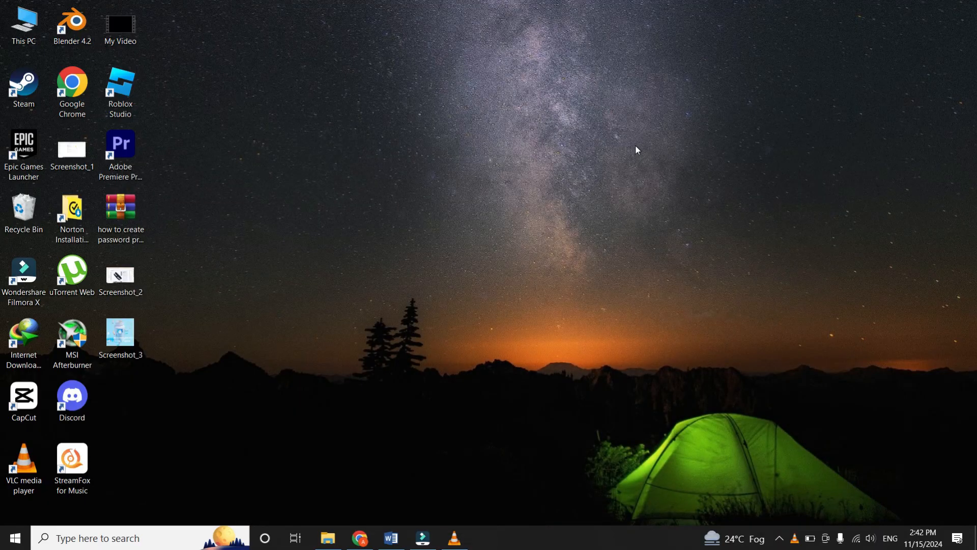